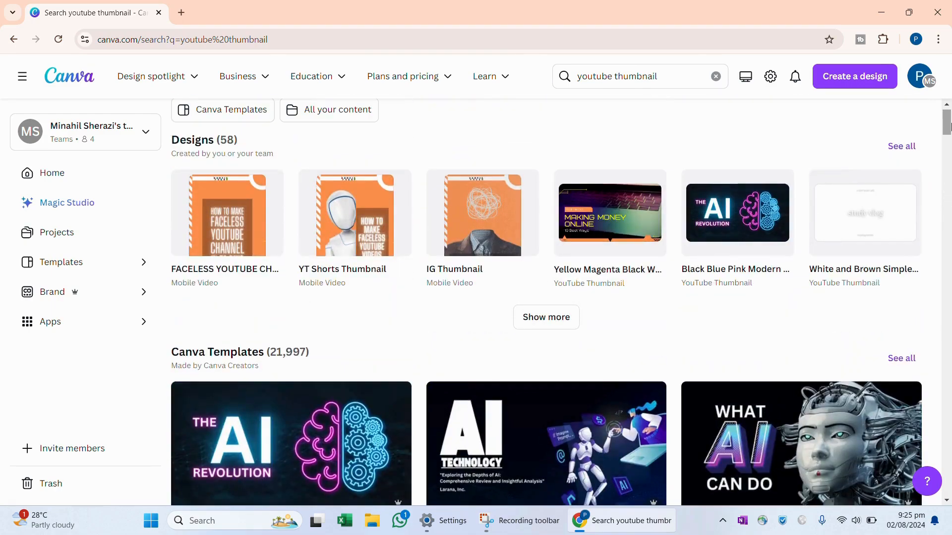
Step: Show all Canva templates for the YouTube thumbnail search and create a blank YouTube Thumbnail design
click(901, 359)
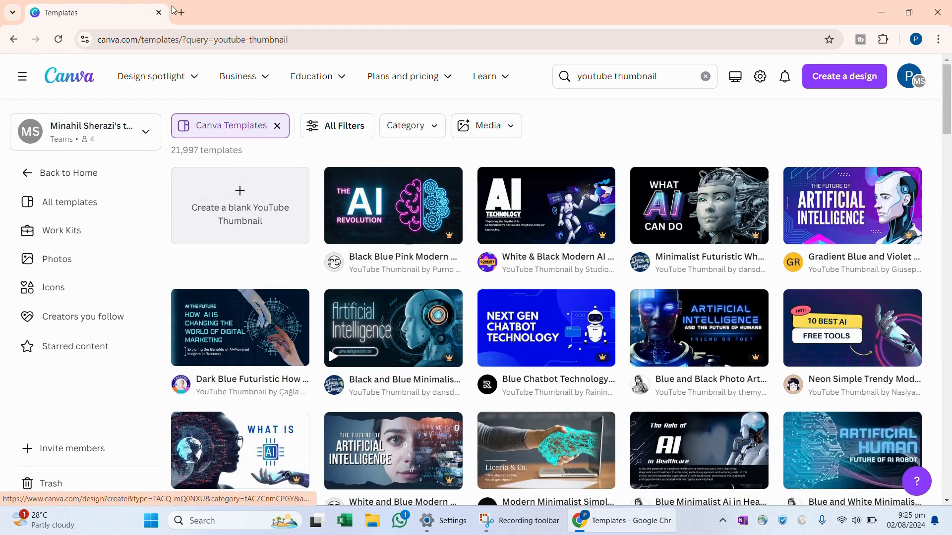
click(239, 200)
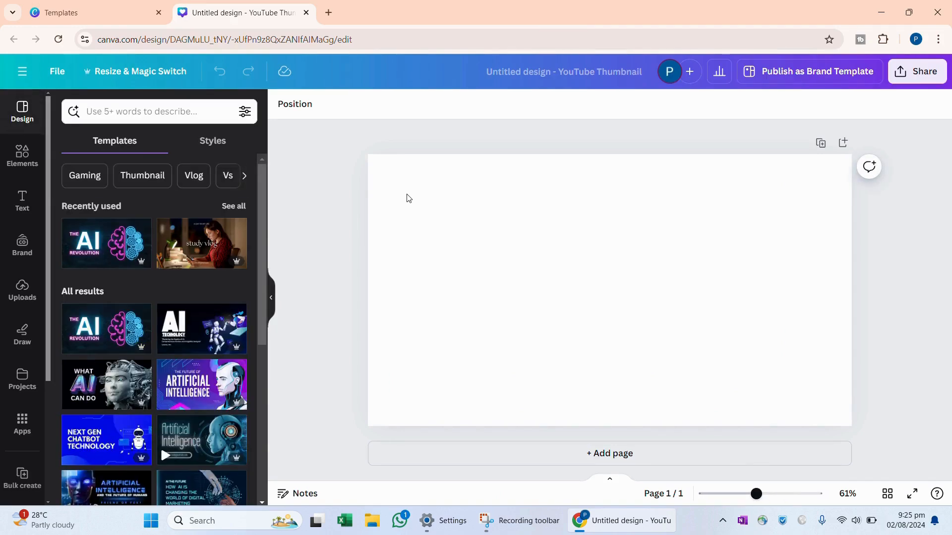
Step: Add the uploaded portrait photo of the bald man to the page and enlarge it to fill the whole canvas
click(22, 296)
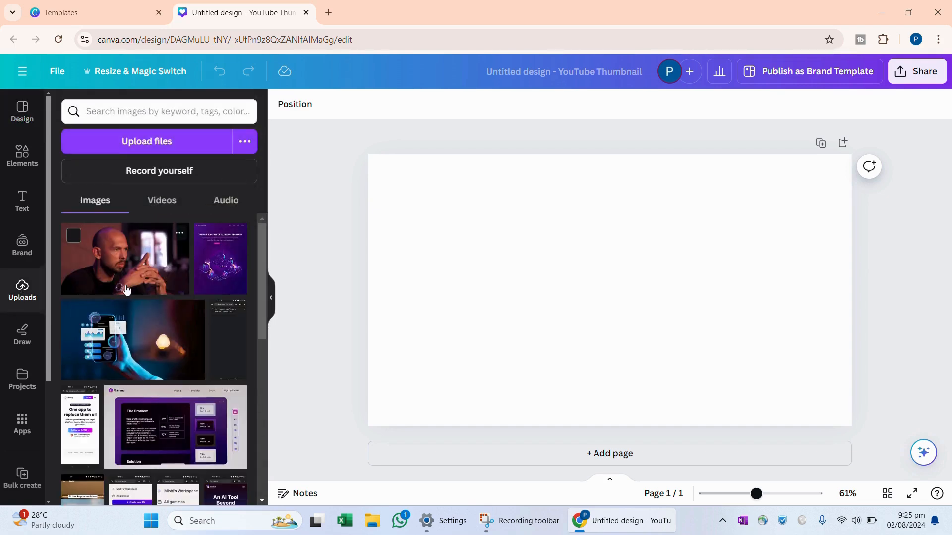
click(127, 290)
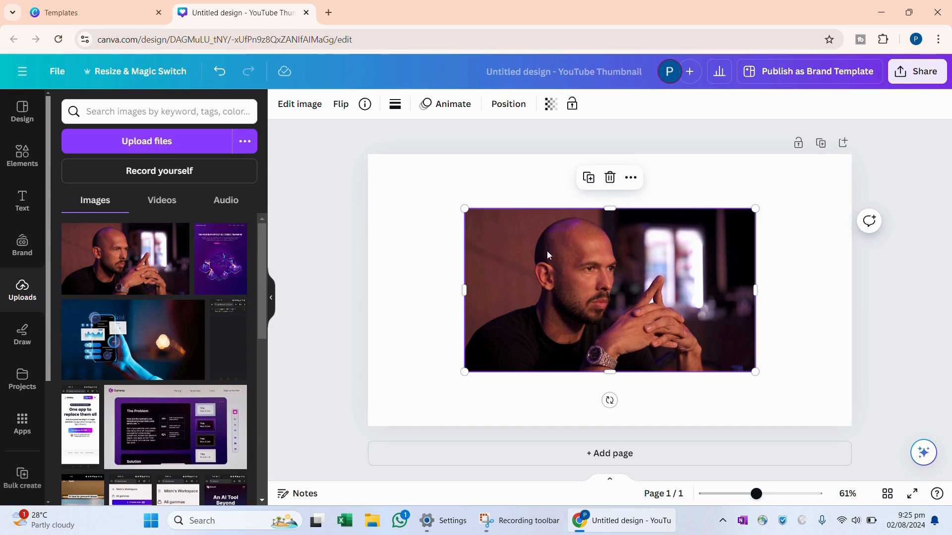
drag(464, 209, 361, 166)
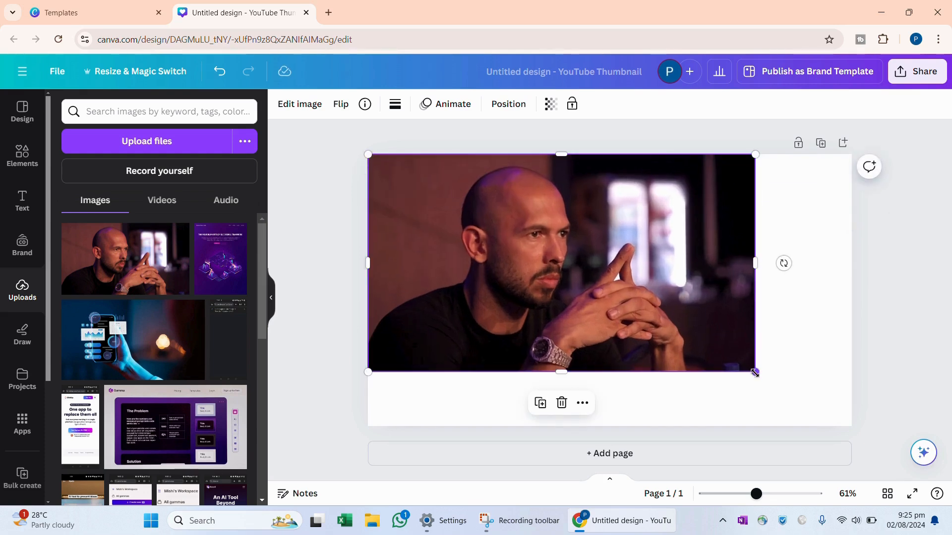
drag(755, 372, 851, 429)
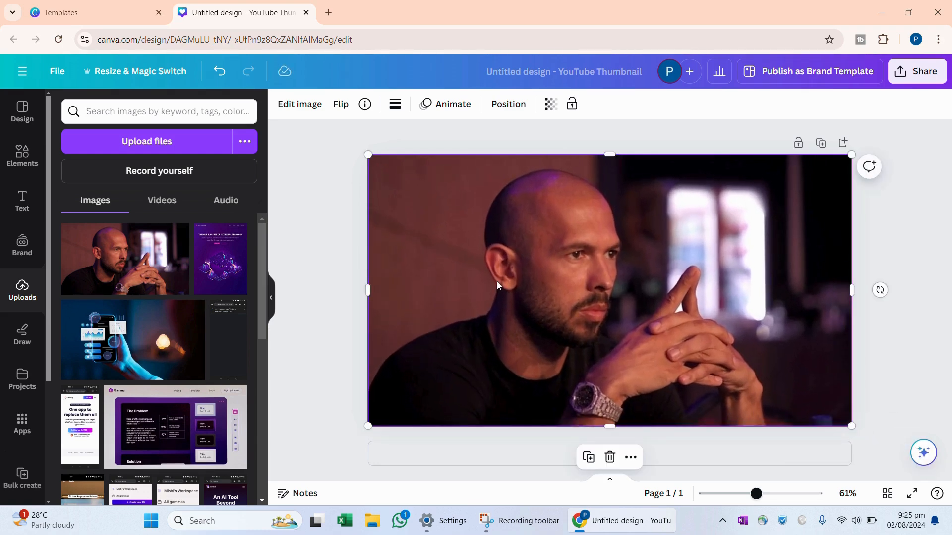
Step: Remove the portrait's background with BG Remover and set its brush size to 5
click(290, 107)
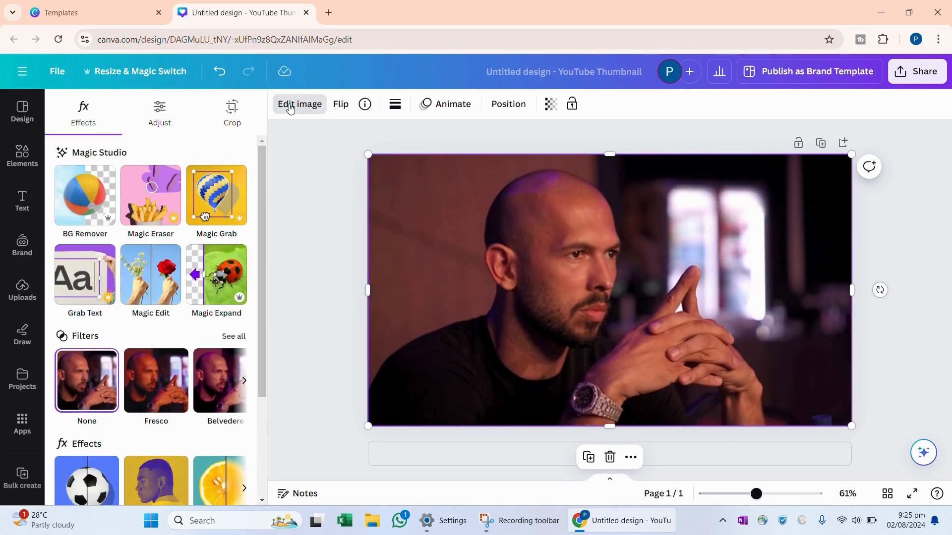
click(77, 211)
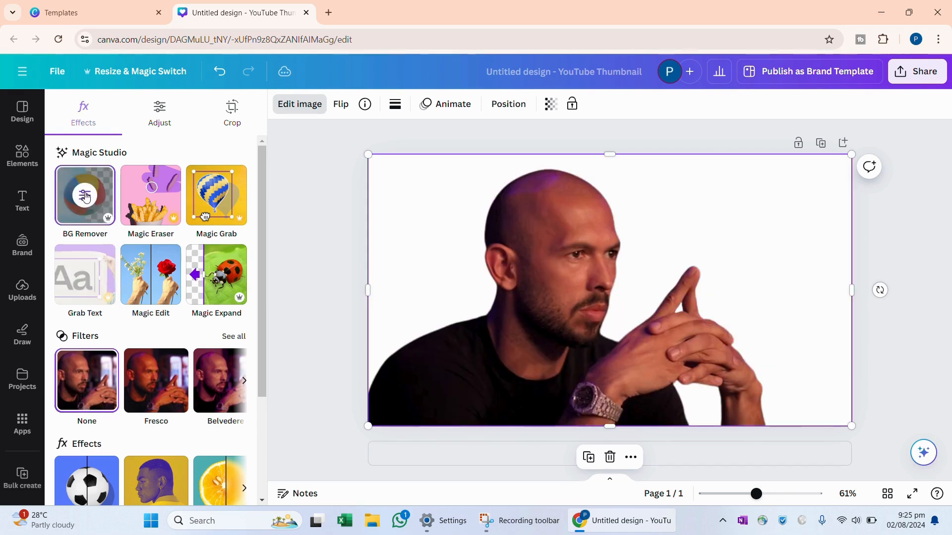
click(85, 196)
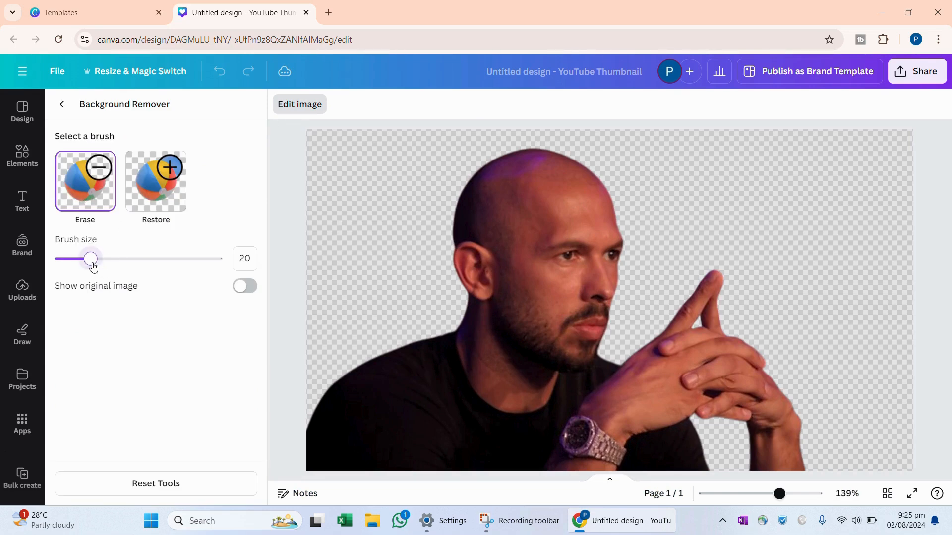
mouse_move(93, 267)
mouse_down()
mouse_move(73, 268)
mouse_move(163, 274)
mouse_move(64, 268)
mouse_move(72, 261)
mouse_up()
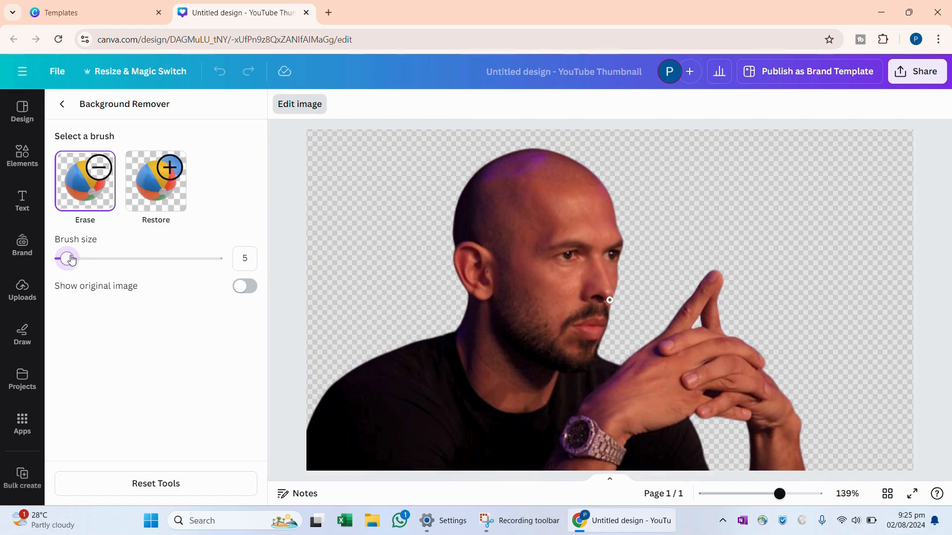
Step: Try the Restore brush along the man's shoulder, head and raised fingers, and undo the restored strokes
click(174, 177)
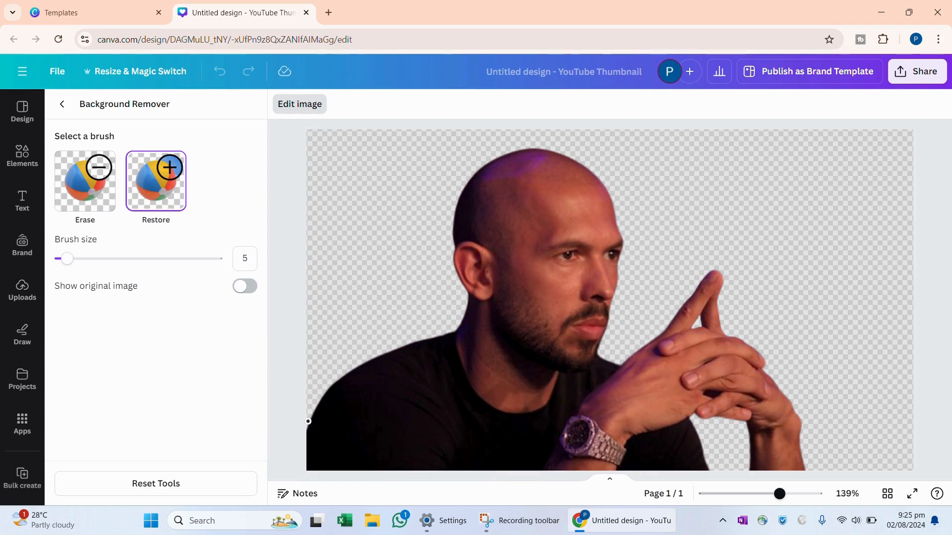
mouse_move(339, 387)
mouse_down()
mouse_move(368, 357)
mouse_move(438, 319)
mouse_move(472, 314)
mouse_move(343, 377)
mouse_move(311, 404)
mouse_move(454, 309)
mouse_move(362, 364)
mouse_move(437, 312)
mouse_move(354, 370)
mouse_move(406, 329)
mouse_move(325, 416)
mouse_move(355, 379)
mouse_up()
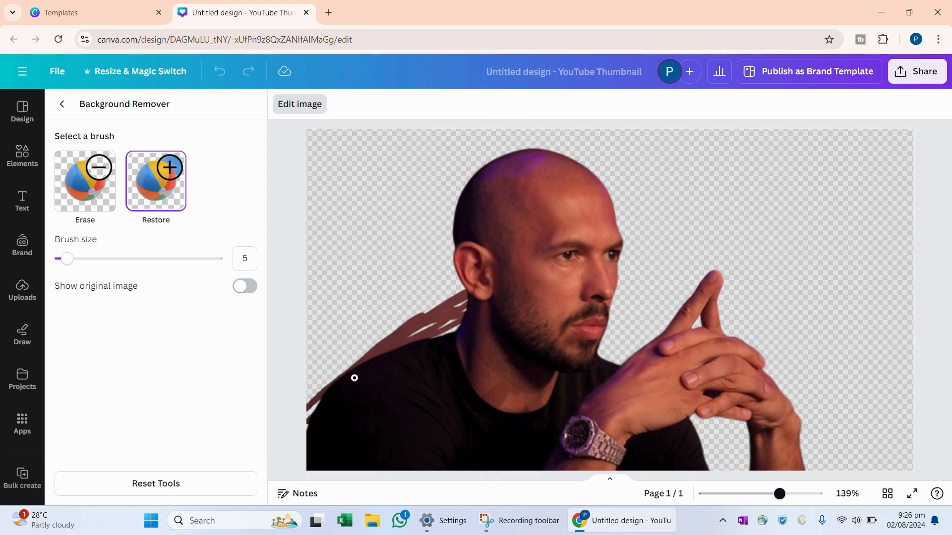
drag(310, 423, 312, 409)
mouse_move(463, 293)
mouse_down()
mouse_move(454, 213)
mouse_move(473, 178)
mouse_move(515, 144)
mouse_move(599, 178)
mouse_move(614, 202)
mouse_move(622, 362)
mouse_up()
drag(687, 301, 703, 268)
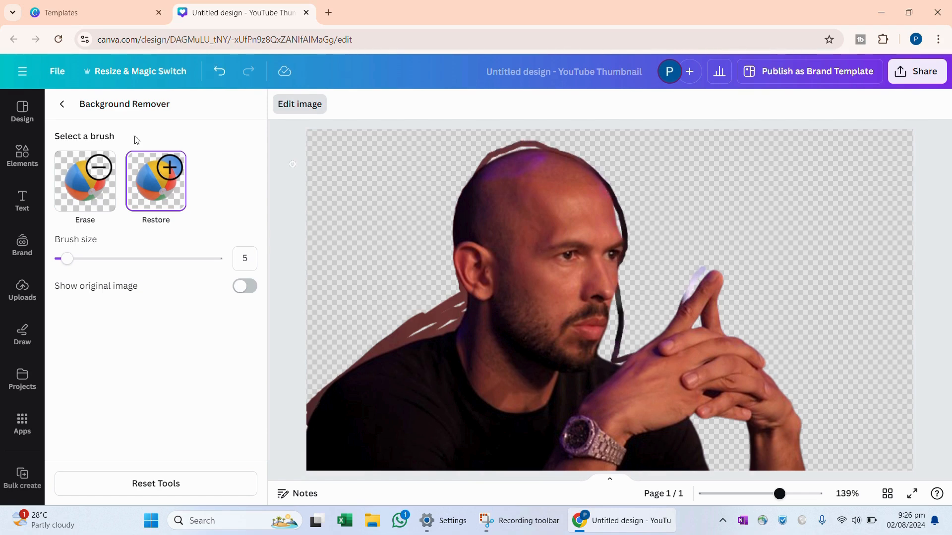
click(220, 71)
Step: Trim the edge of the man's shoulder with the Erase brush, undo the last stroke and leave the Background Remover
click(81, 184)
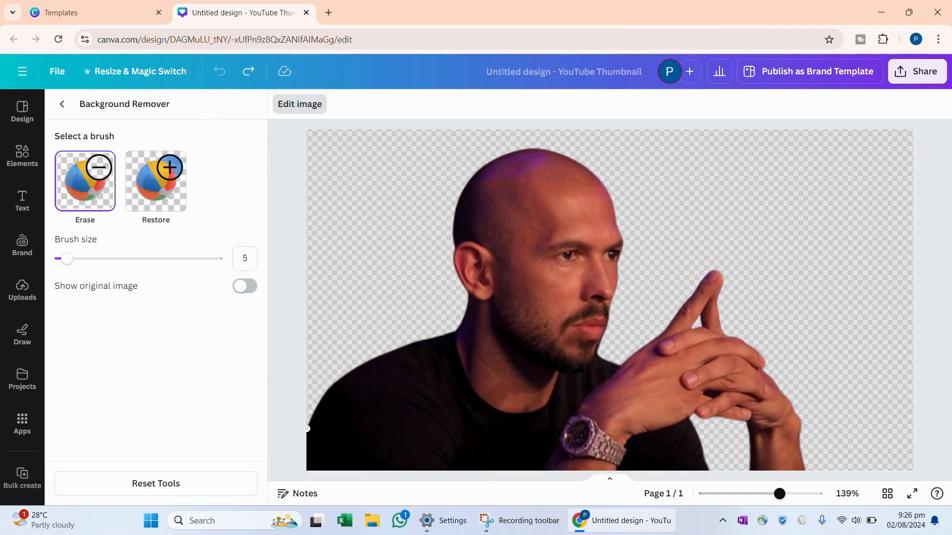
mouse_move(308, 427)
mouse_down()
mouse_move(320, 399)
mouse_move(376, 360)
mouse_move(443, 331)
mouse_up()
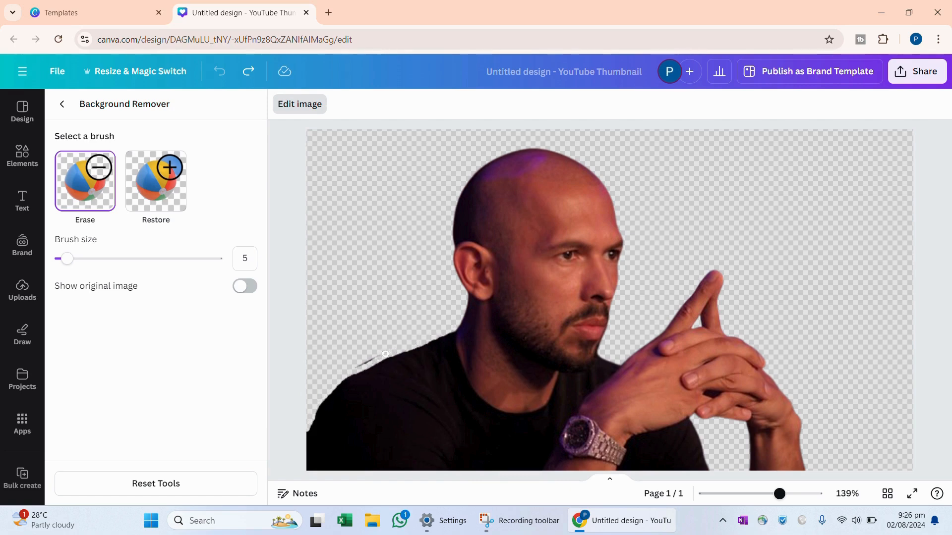
mouse_move(328, 393)
mouse_down()
mouse_move(304, 446)
mouse_move(343, 379)
mouse_move(455, 329)
mouse_move(353, 384)
mouse_move(302, 452)
mouse_move(372, 361)
mouse_move(316, 431)
mouse_move(333, 397)
mouse_up()
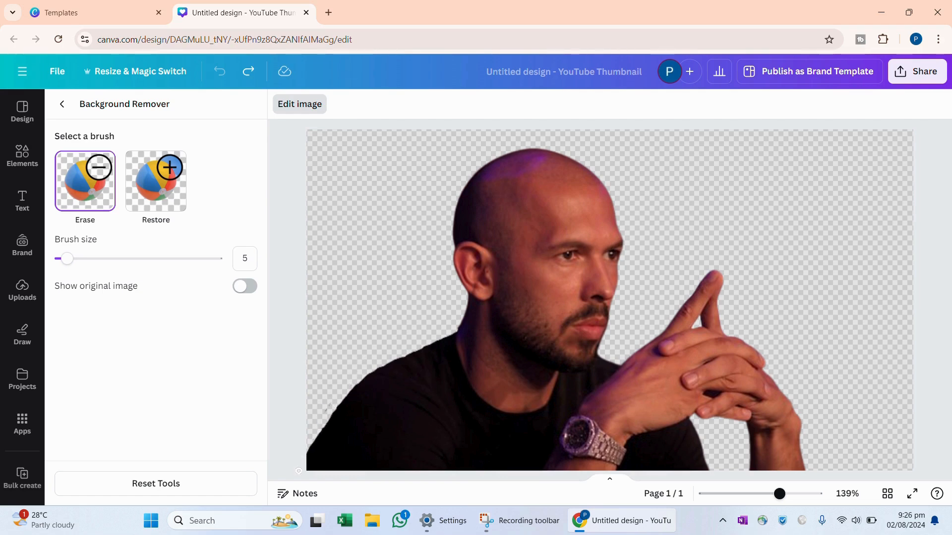
drag(298, 471, 350, 385)
click(219, 71)
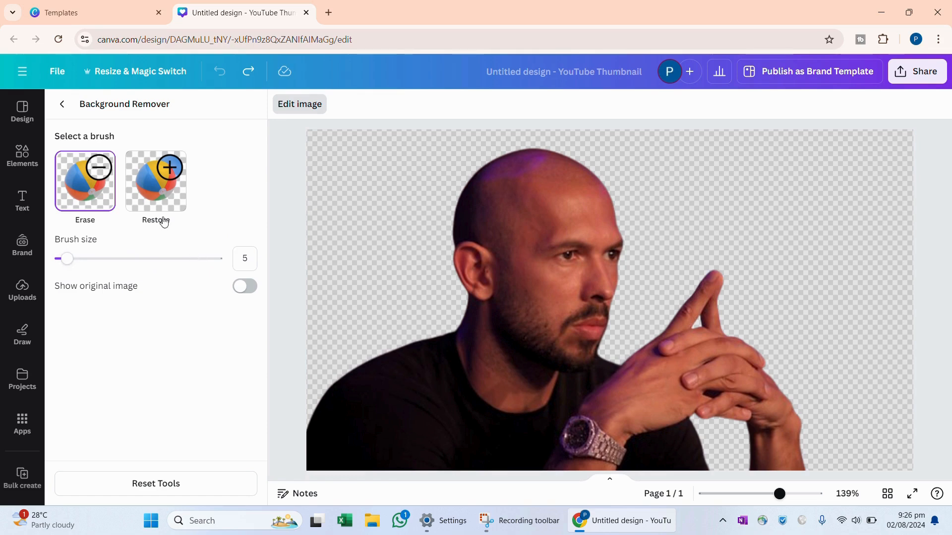
click(62, 105)
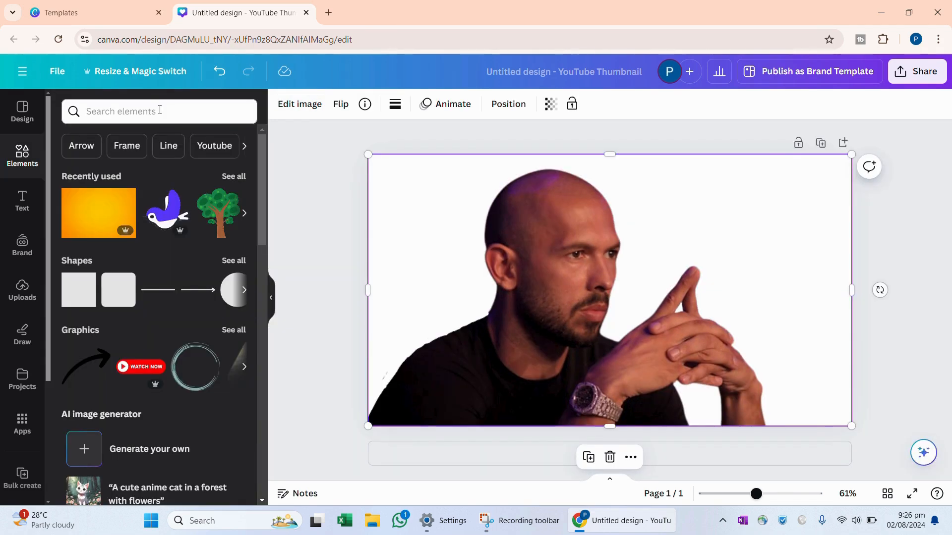
Step: Search the elements for "background" and show all photo results
click(160, 110)
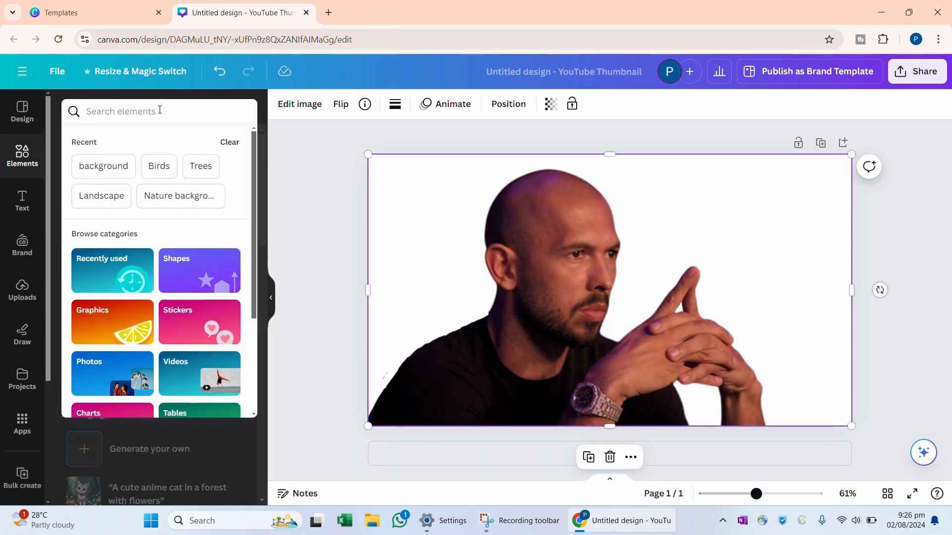
click(261, 154)
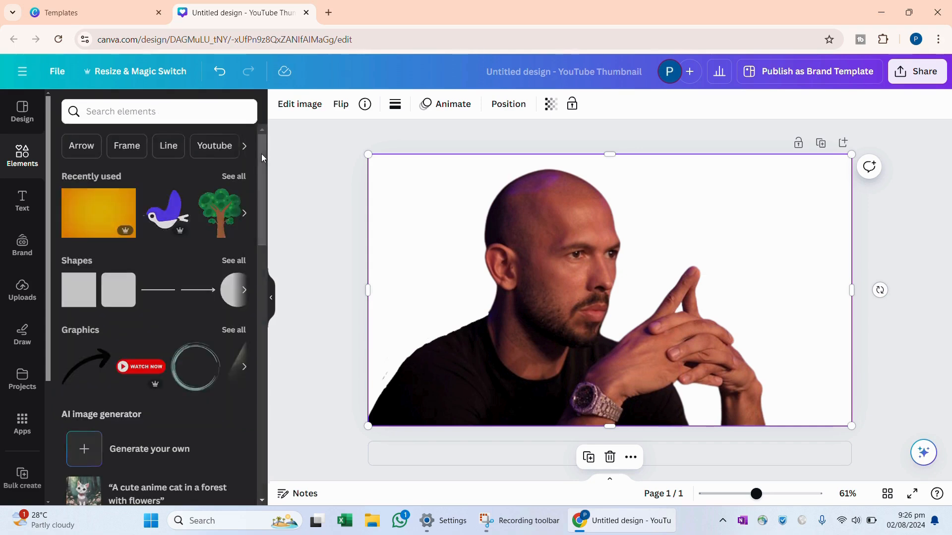
click(206, 110)
text(bac)
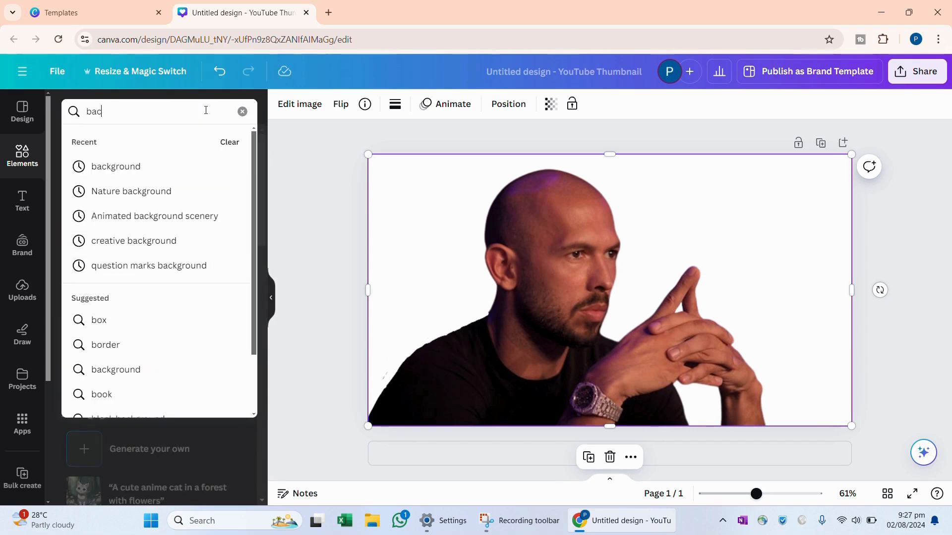
text(kground)
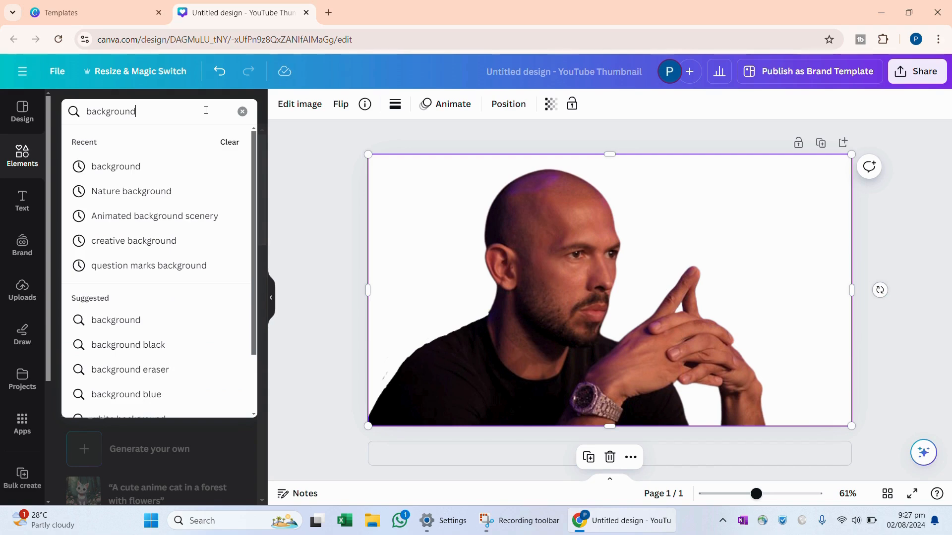
click(201, 172)
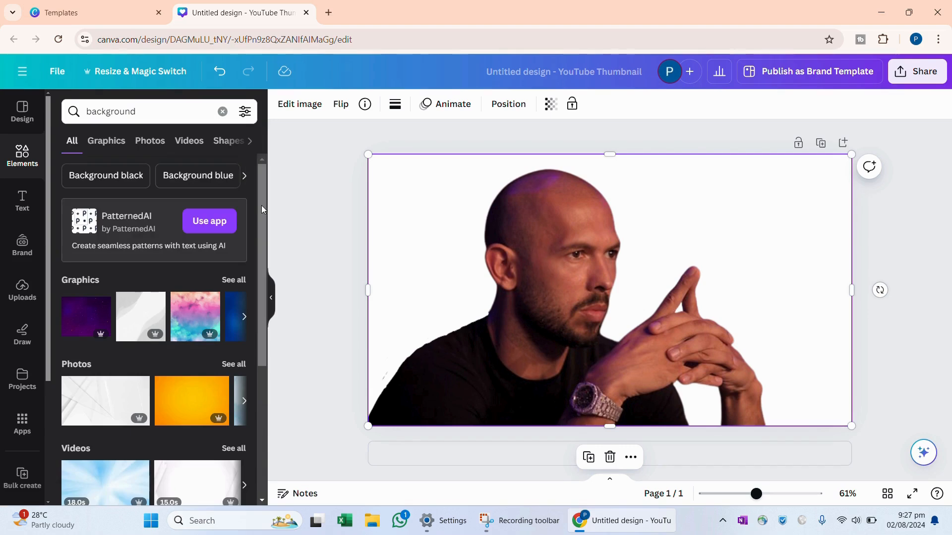
drag(260, 206, 270, 274)
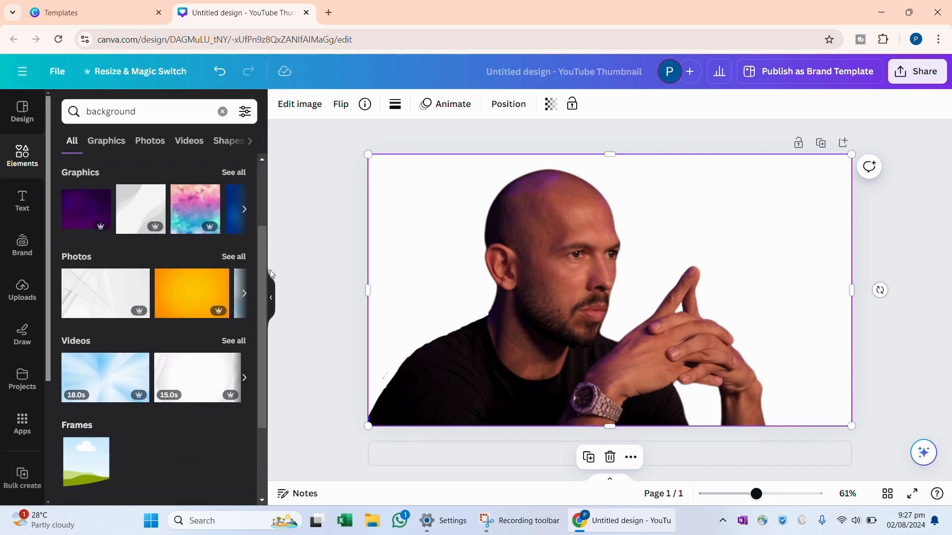
click(239, 259)
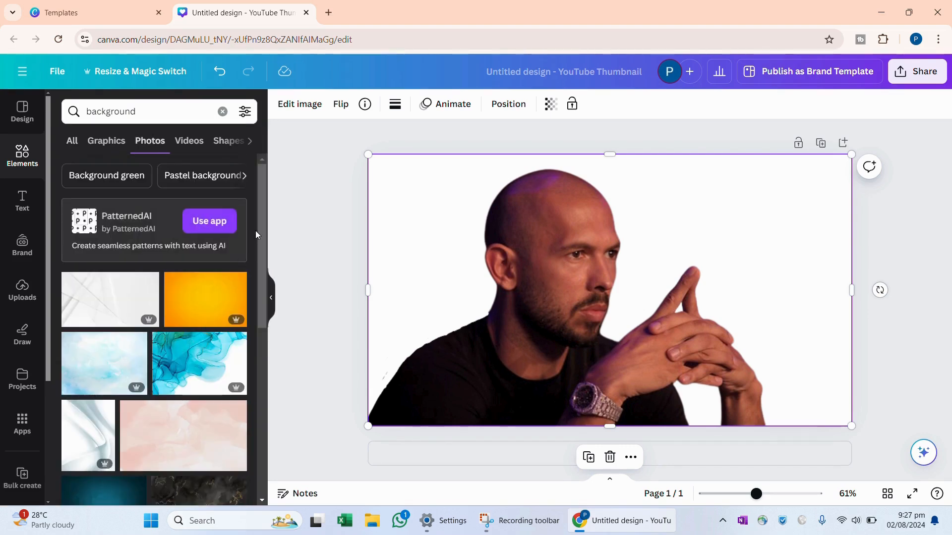
Step: Add the plain orange gradient photo to the page and enlarge it to cover the whole canvas
click(205, 299)
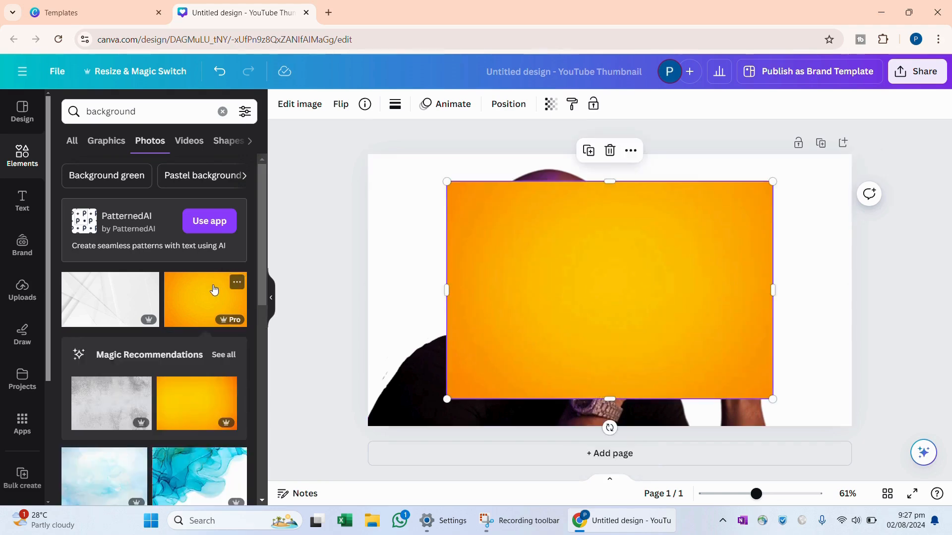
drag(699, 372, 819, 358)
drag(775, 290, 851, 274)
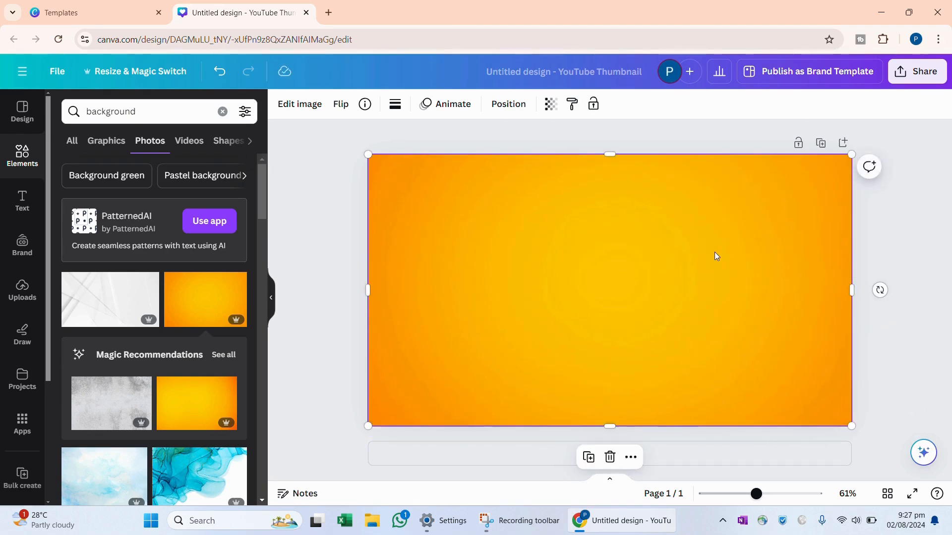
Step: Send the orange background photo to the back, behind the portrait cut-out
right_click(715, 251)
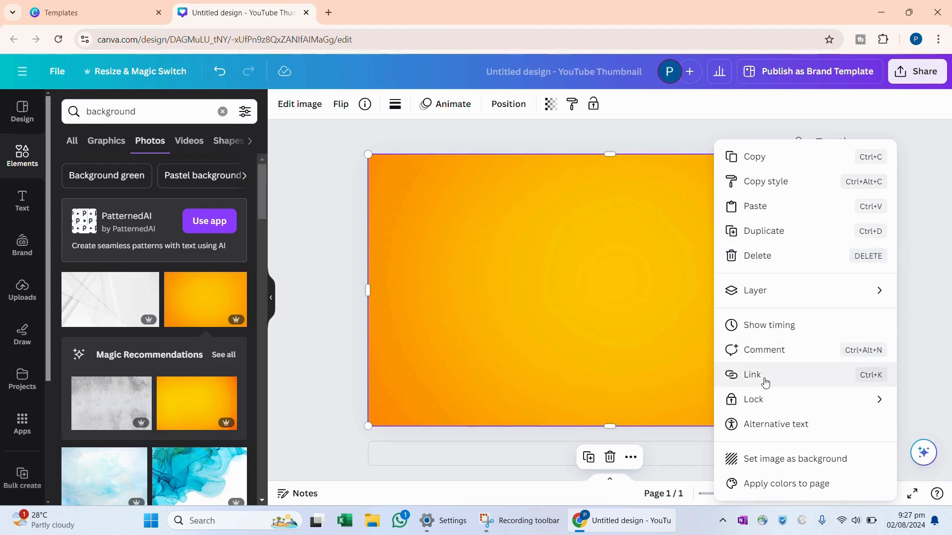
mouse_move(763, 296)
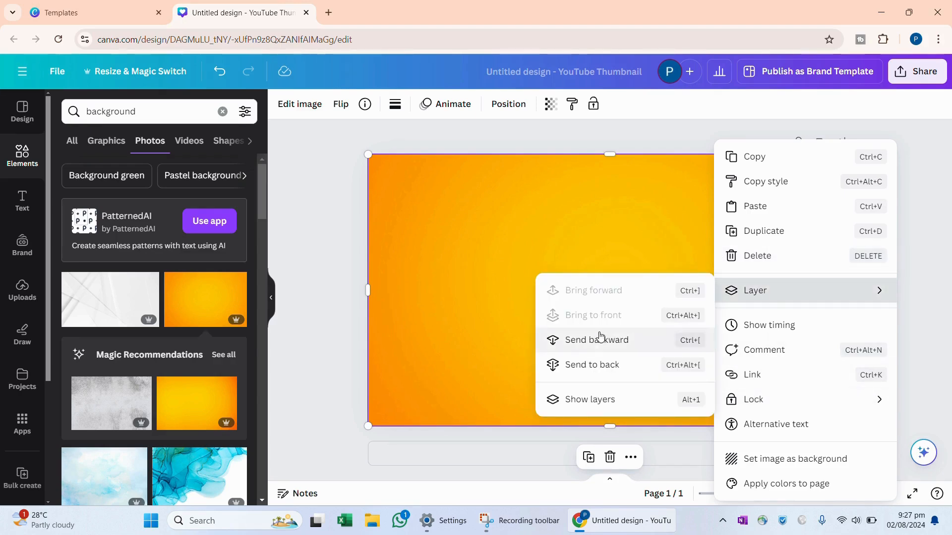
click(586, 367)
Step: Move the portrait cut-out toward the page's lower-left corner and shrink it to leave space beside it
mouse_move(547, 329)
mouse_down()
mouse_move(476, 344)
mouse_move(544, 328)
mouse_up()
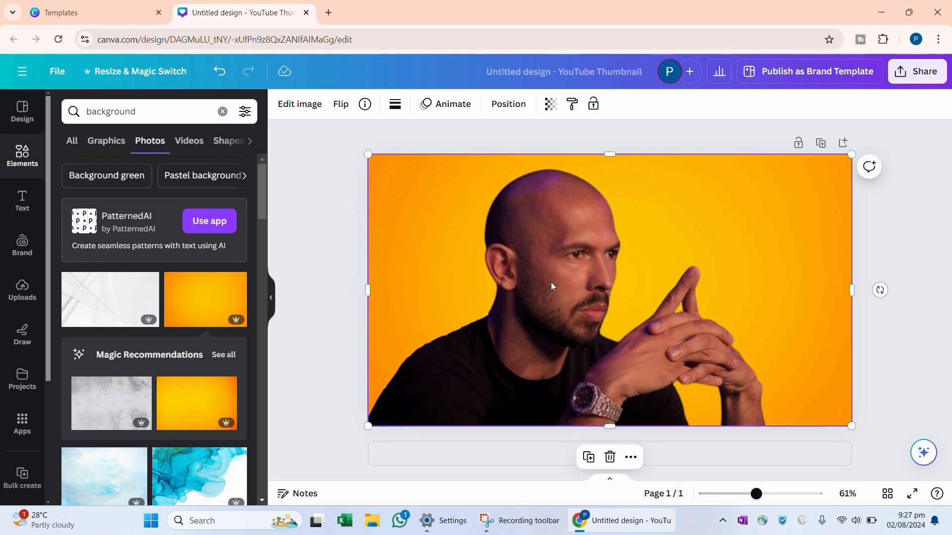
drag(550, 287, 473, 302)
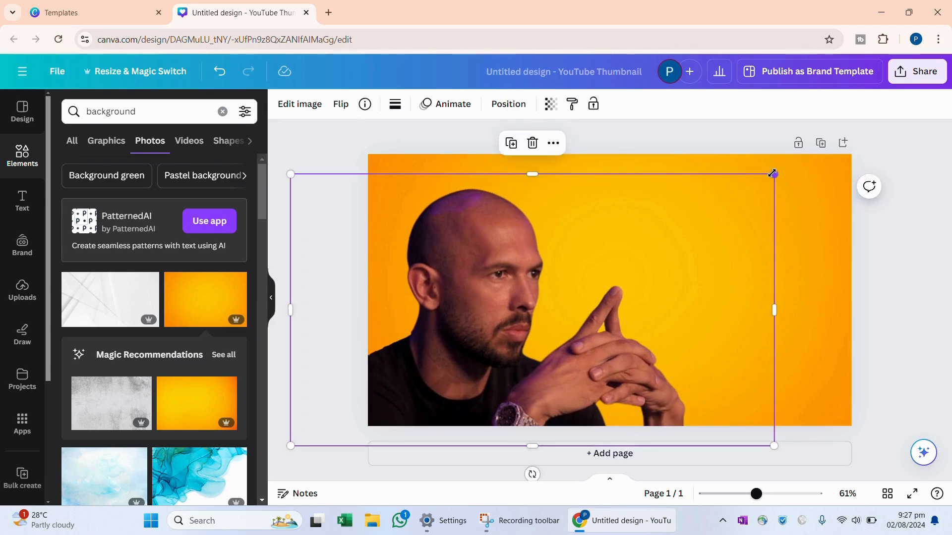
drag(772, 173, 709, 232)
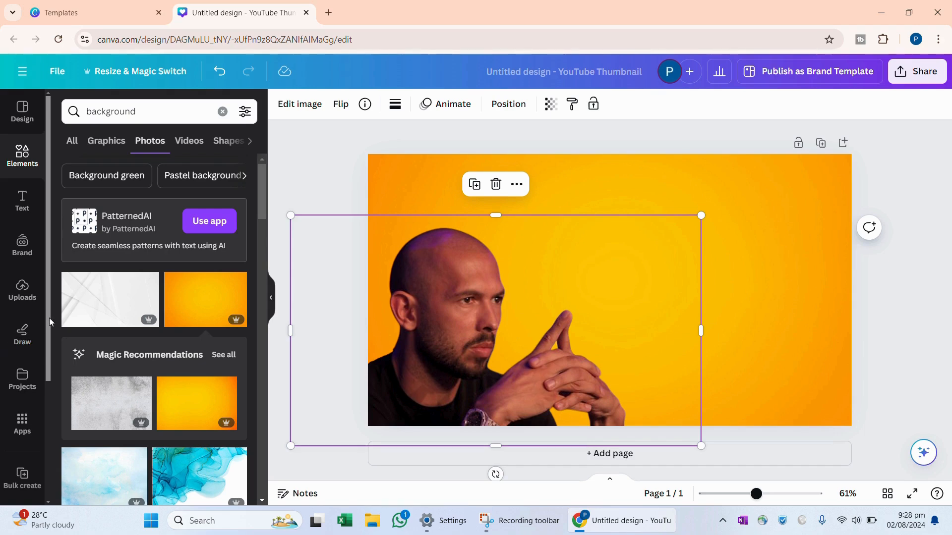
Step: Apply the Glow shadow effect to the portrait cut-out
scroll(48, 321, down, 3)
scroll(44, 385, up, 3)
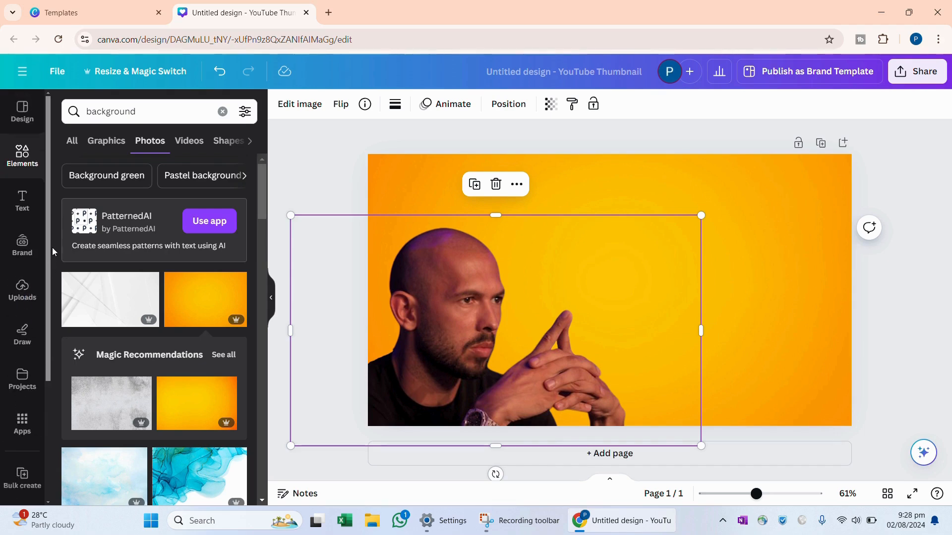
click(299, 109)
drag(260, 266, 258, 384)
click(88, 339)
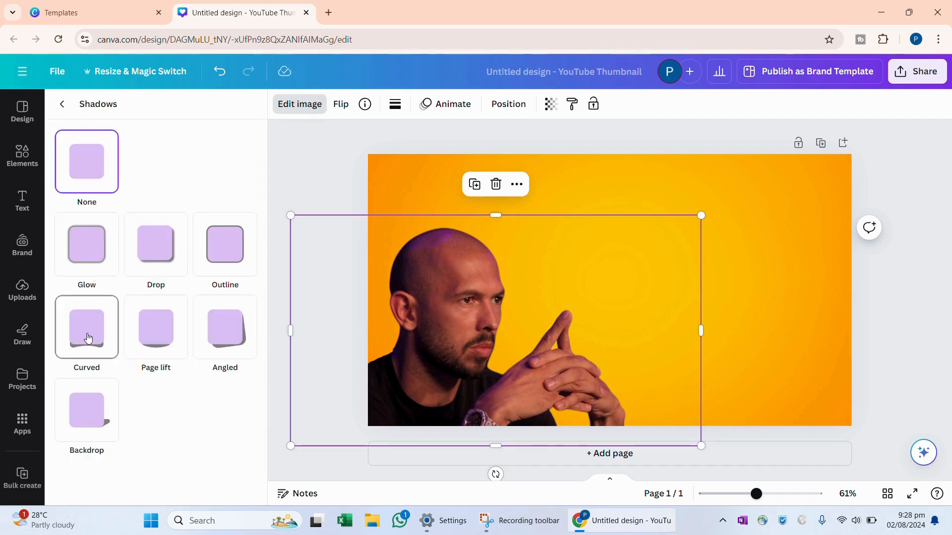
click(99, 246)
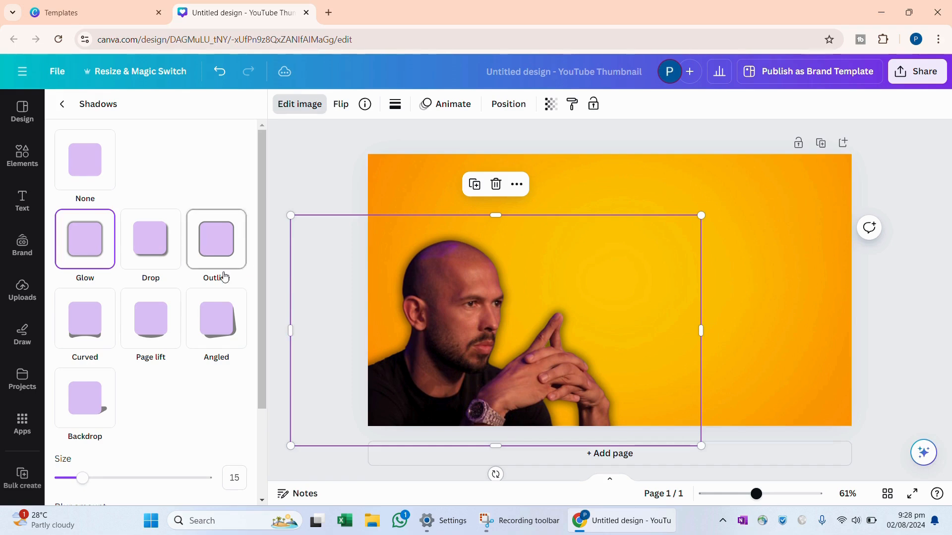
Step: Reduce the size of the portrait cut-out's Glow shadow to 11
drag(262, 247, 277, 391)
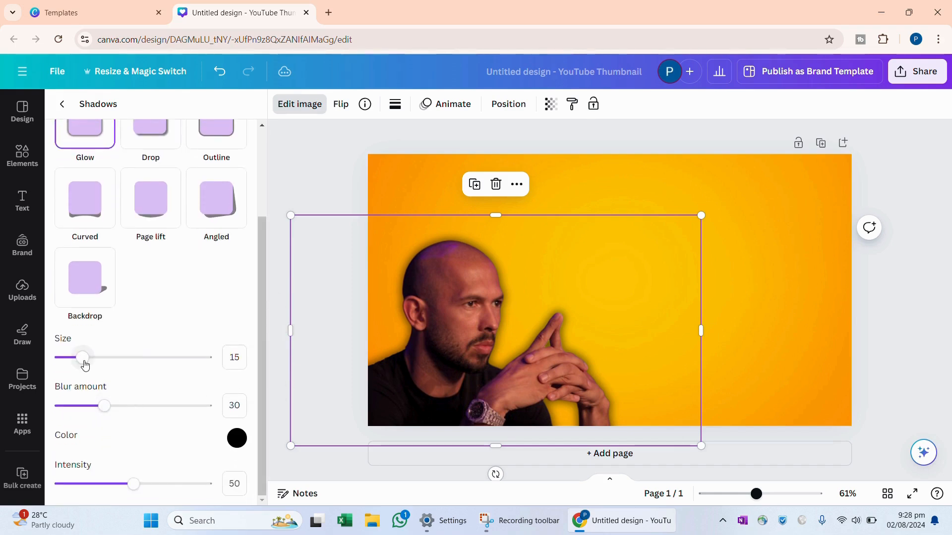
drag(83, 357, 77, 366)
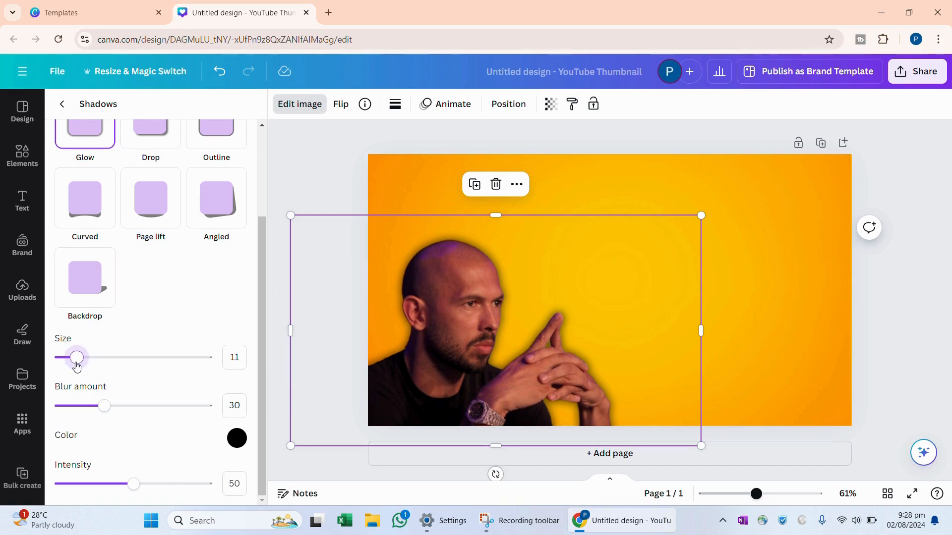
Step: Give the portrait cut-out a thicker, off-white Outline shadow with its intensity set to 63
click(217, 130)
drag(180, 484, 154, 491)
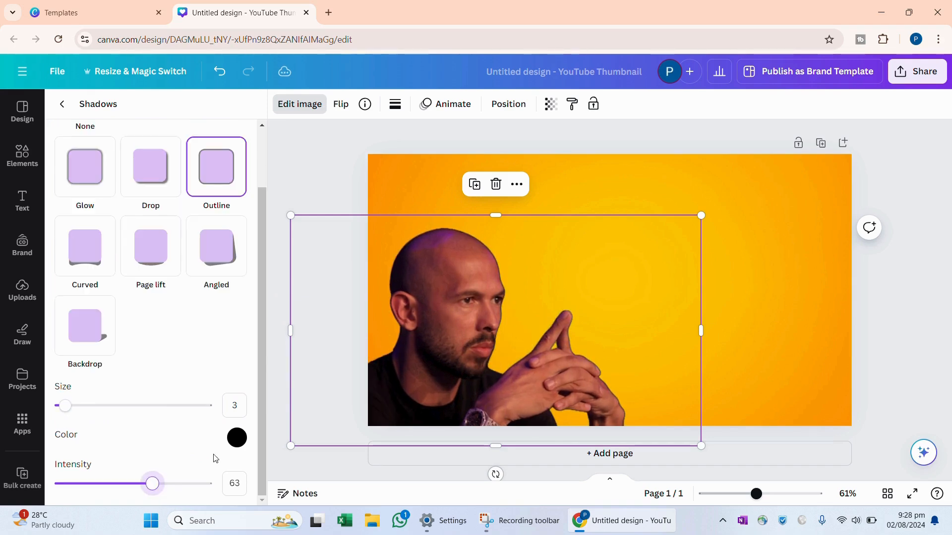
click(237, 438)
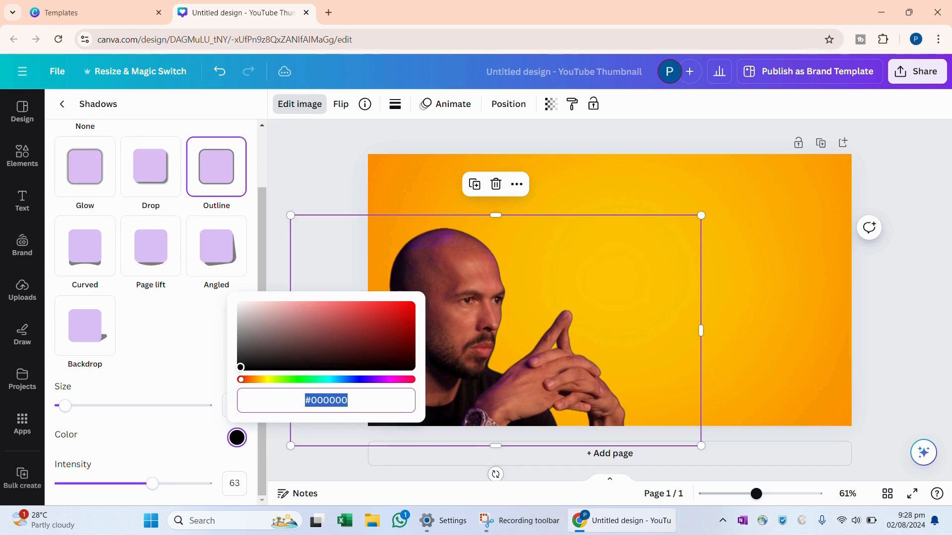
drag(241, 367, 239, 302)
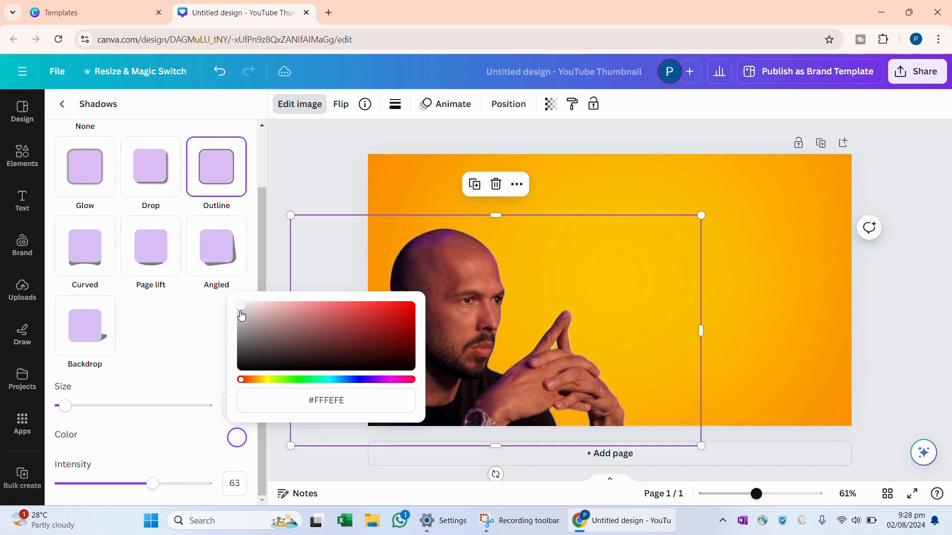
click(242, 305)
click(226, 318)
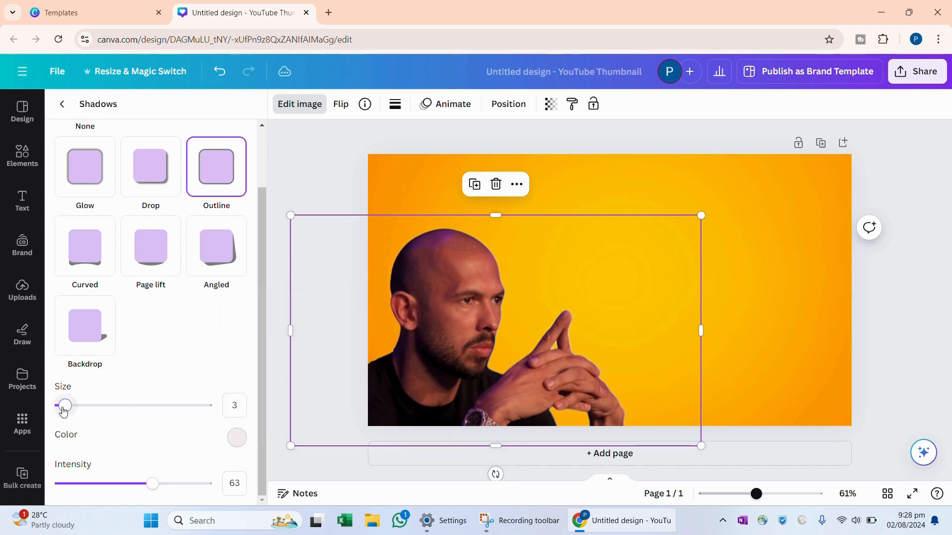
drag(64, 407, 90, 408)
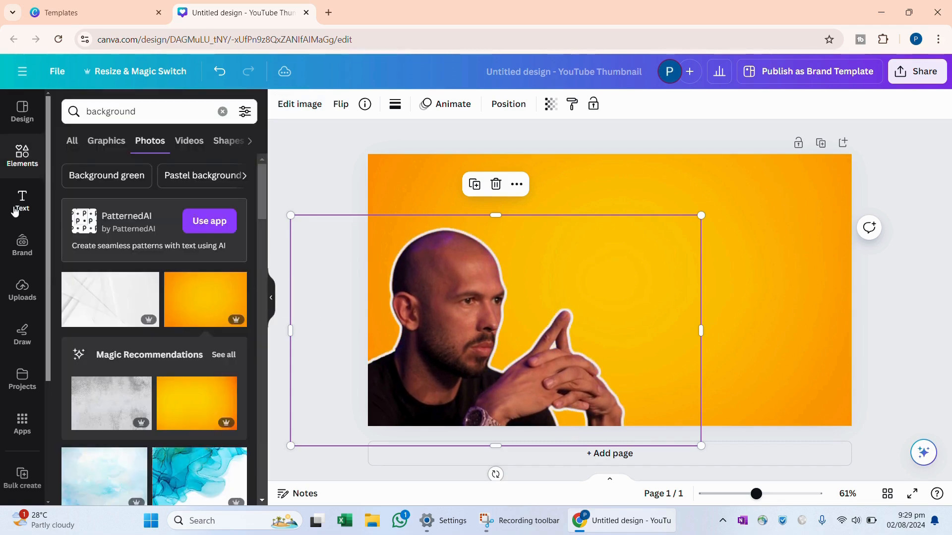
Step: Add the GAME OVER font combination and place it in the page's upper-right area, clear of the portrait
click(18, 210)
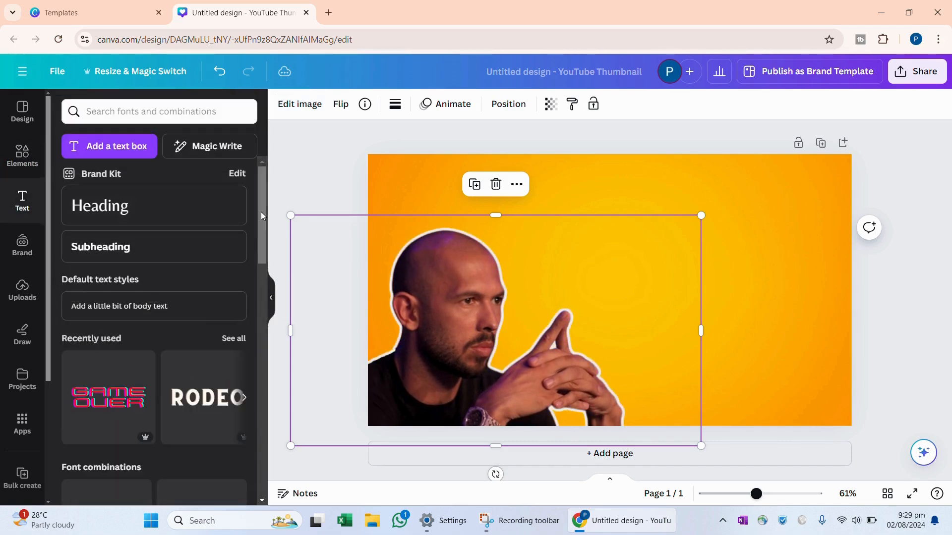
drag(262, 214, 259, 427)
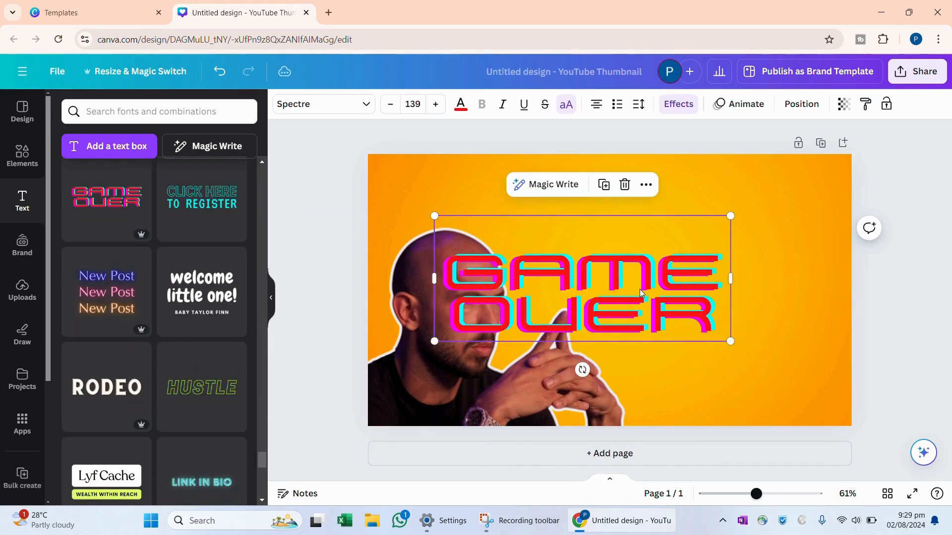
drag(639, 293, 731, 239)
click(755, 385)
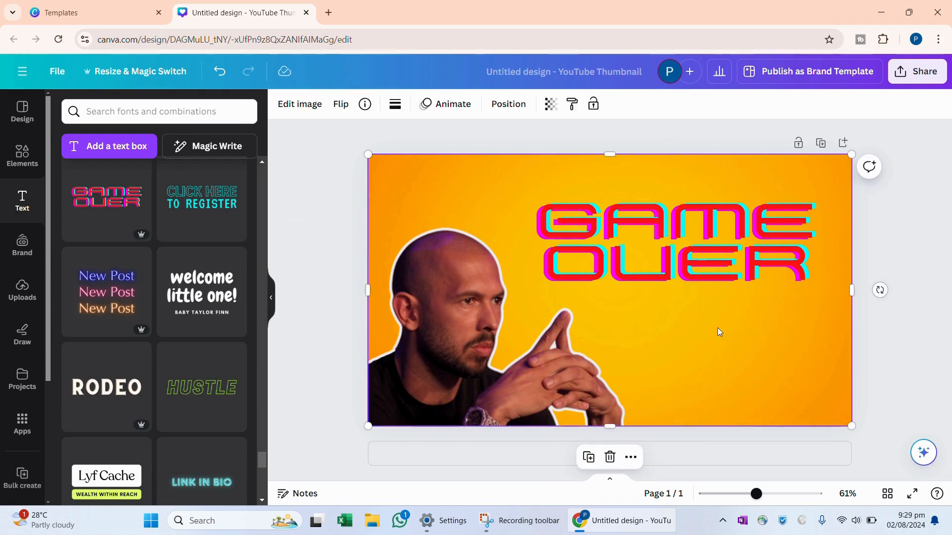
Step: Add the outlined HUSTLE text, shrink it to font size 115 and place it just below GAME OVER
drag(217, 414, 721, 306)
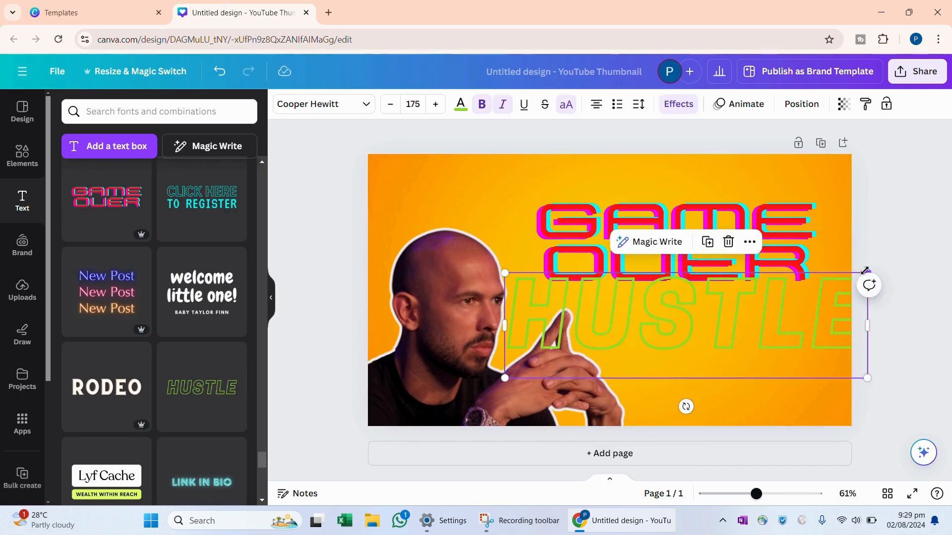
drag(867, 273, 742, 309)
drag(669, 348, 745, 325)
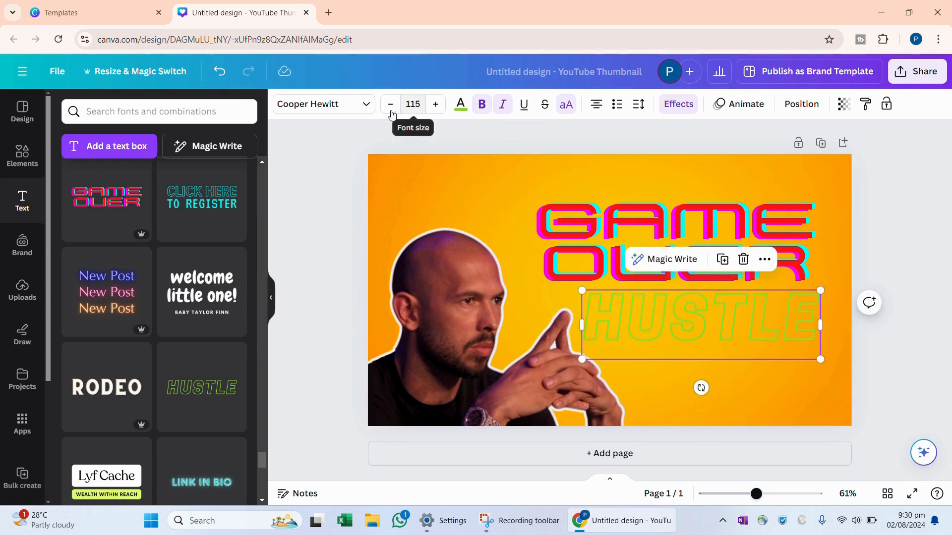
Step: Recolour the HUSTLE text with the red from the document colors
click(459, 111)
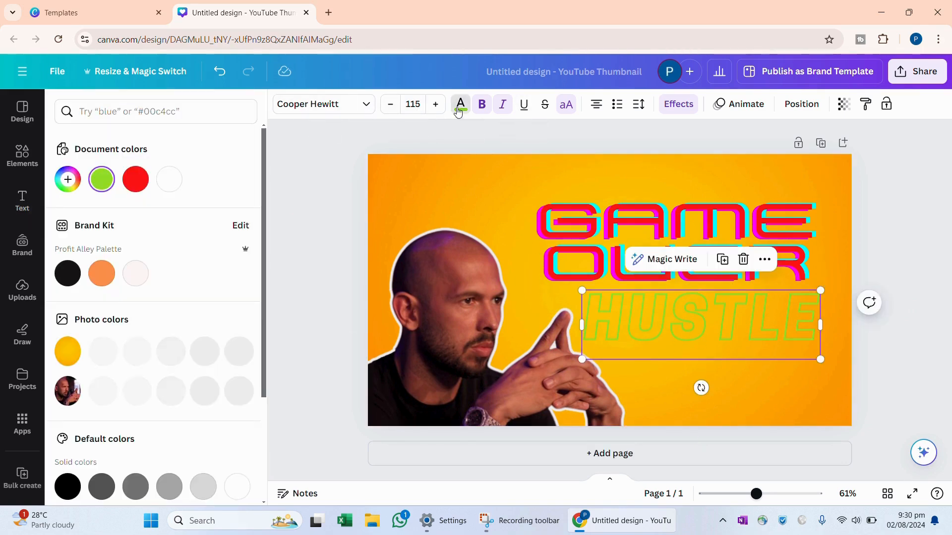
click(135, 179)
click(444, 165)
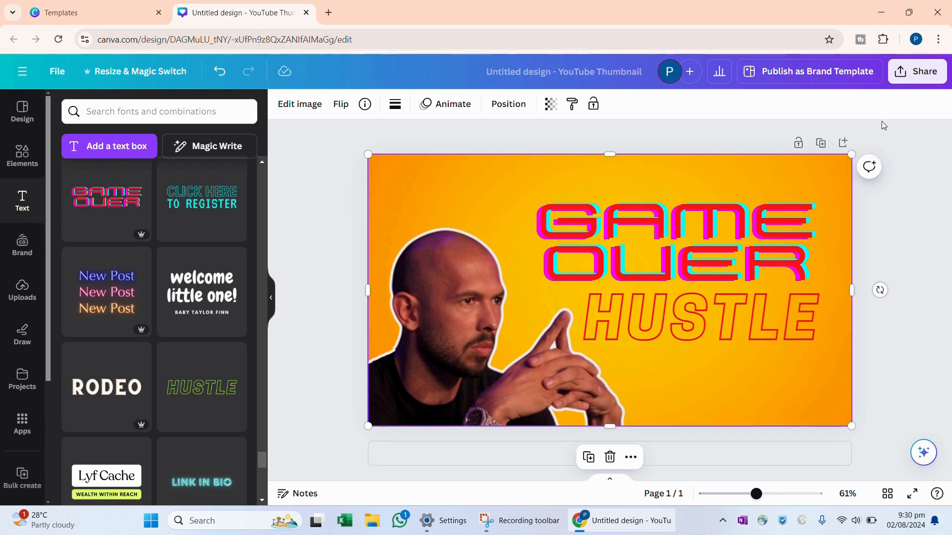
Step: Download the thumbnail as a PNG at size 1 (1,280 × 720 px)
click(917, 71)
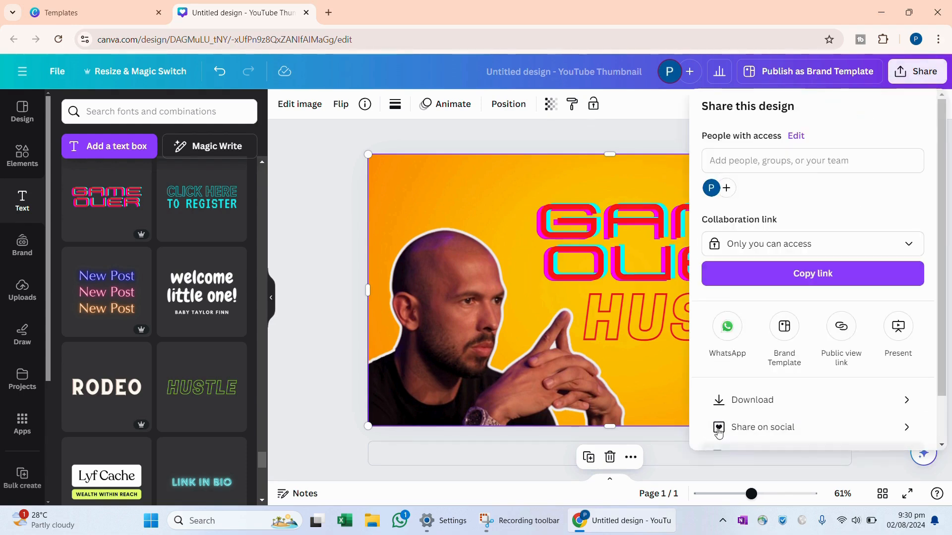
click(733, 400)
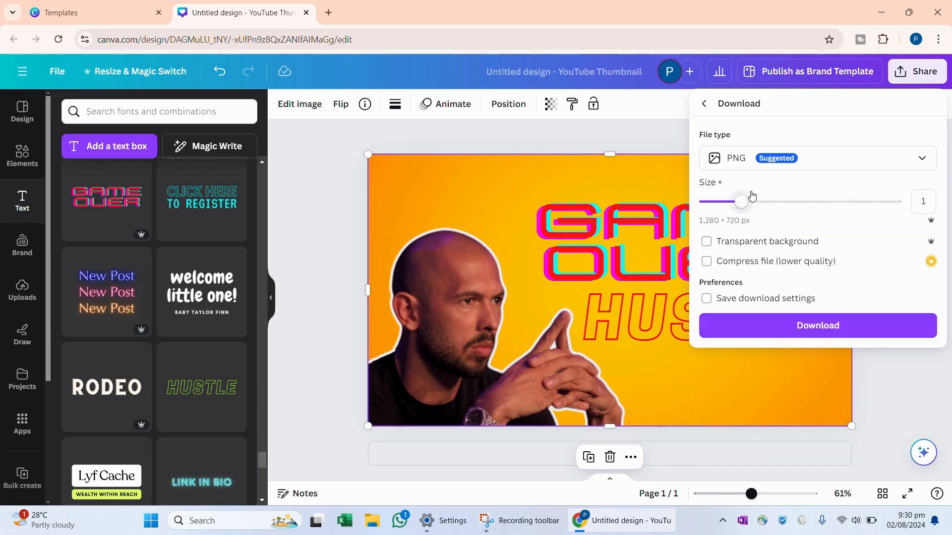
click(801, 328)
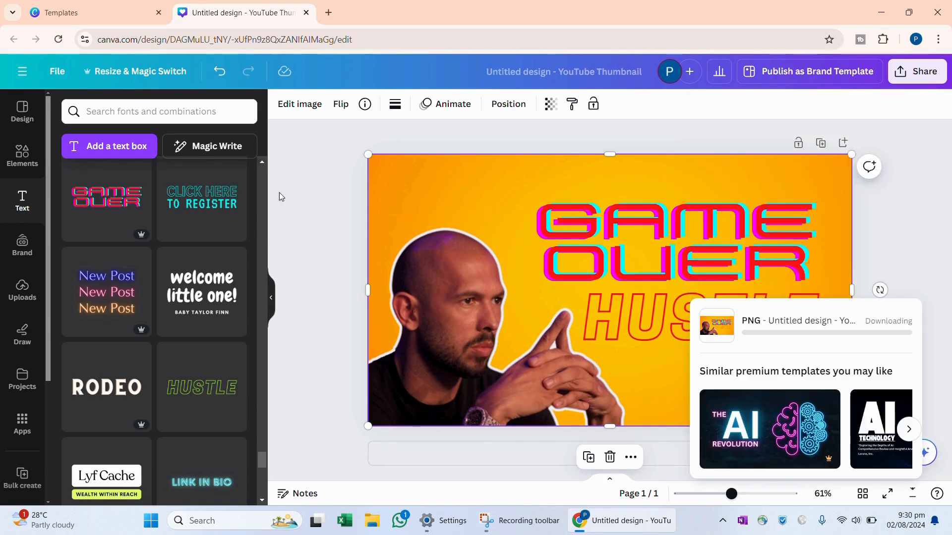